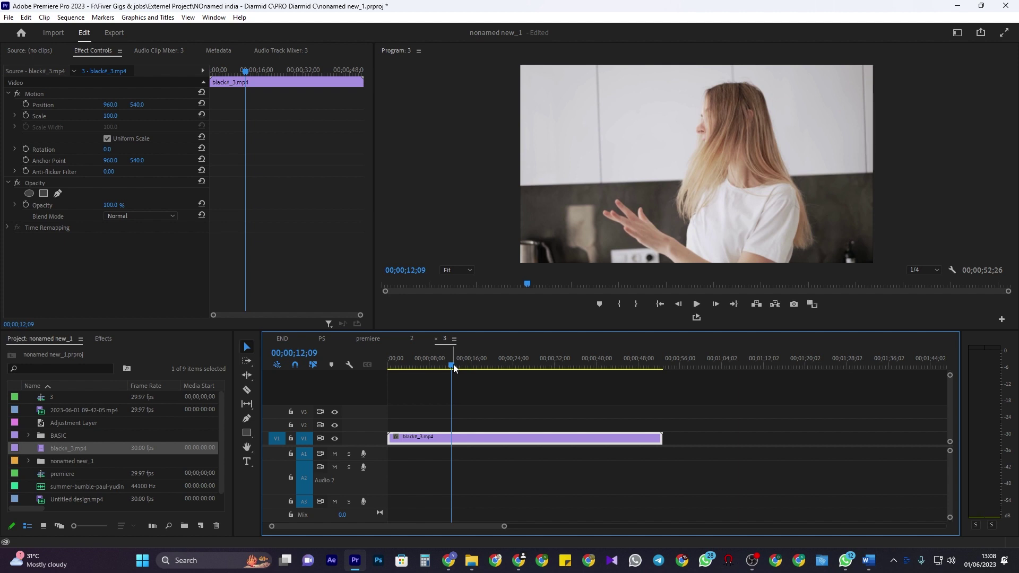
- Move the playhead back to 00;00;05;12 and switch to the Type Tool
drag(454, 367, 416, 367)
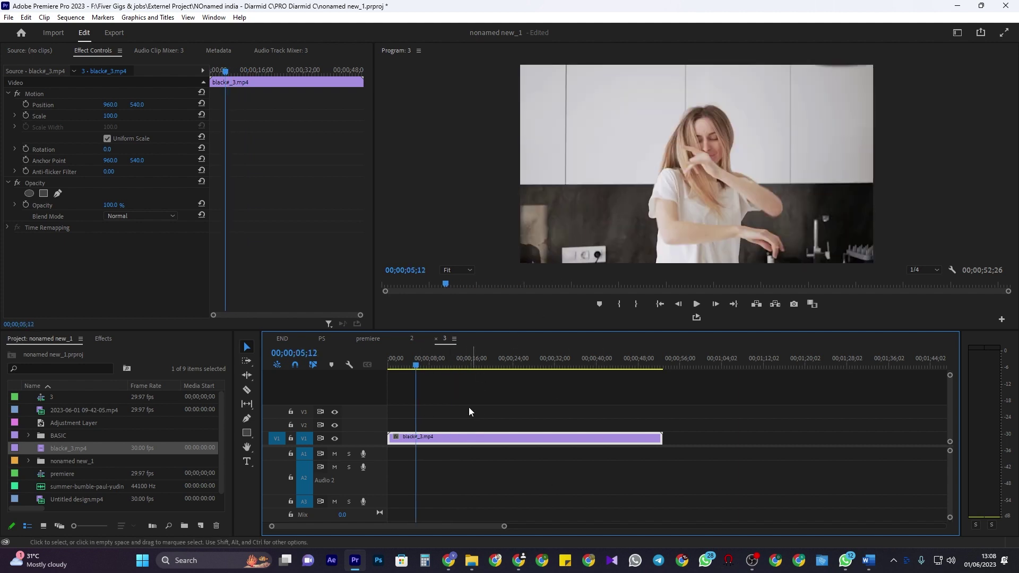
click(248, 463)
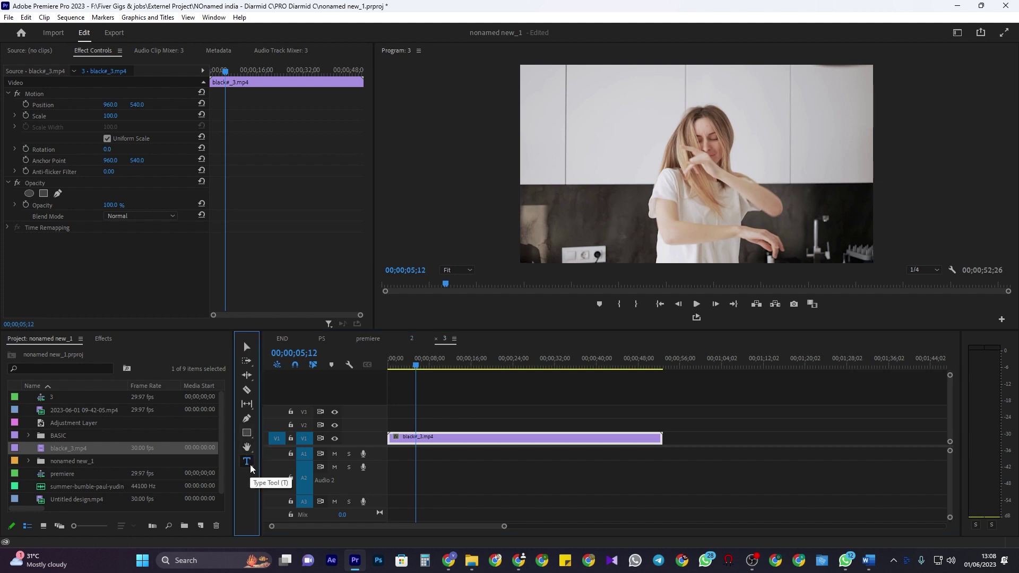
- Type a 'Subscribe' title on the Program monitor at the five-second mark
click(563, 127)
text(Subscribe)
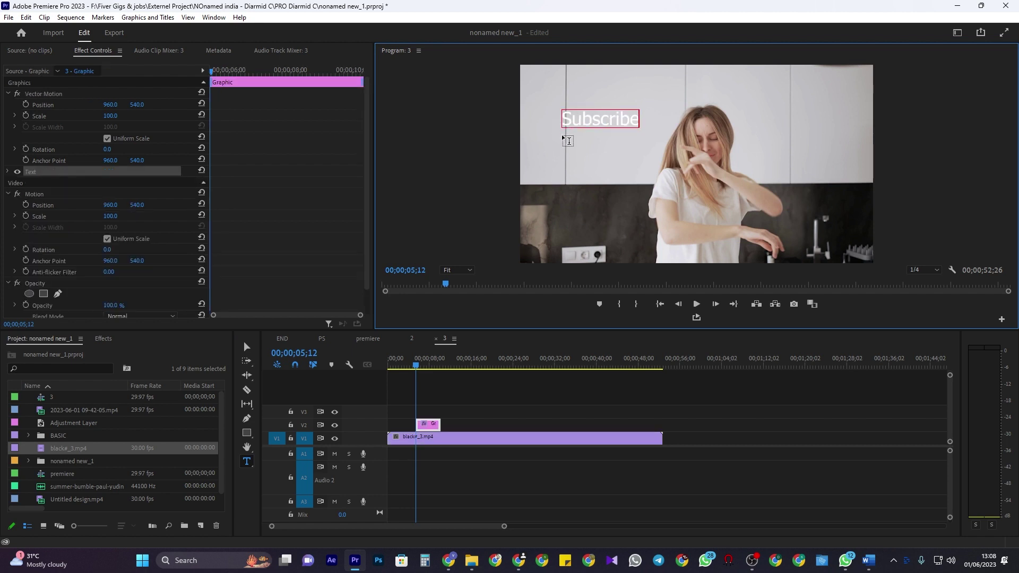
click(247, 347)
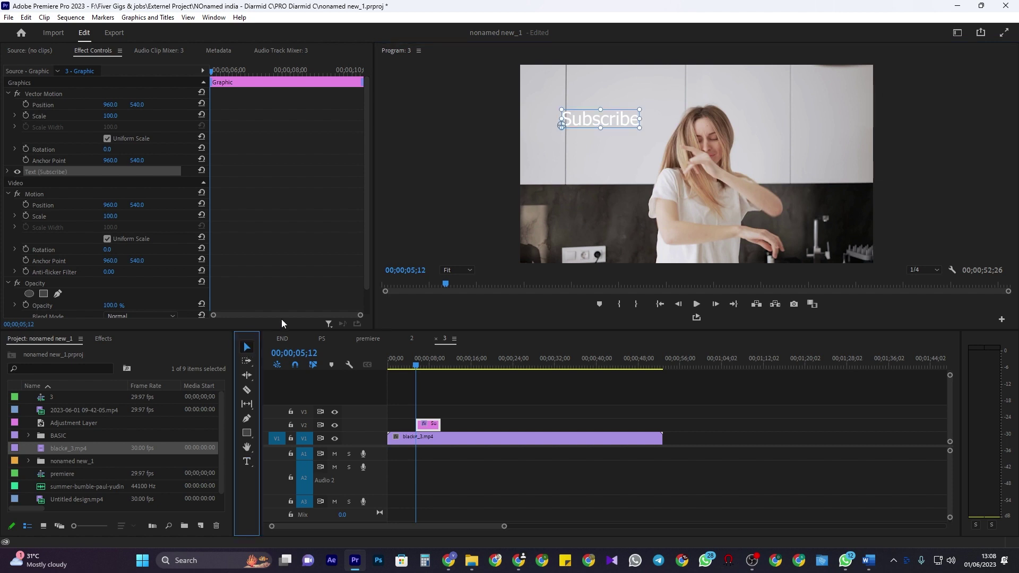
- Nudge the Subscribe text slightly lower and select its Vector Motion Position property
drag(605, 125, 617, 137)
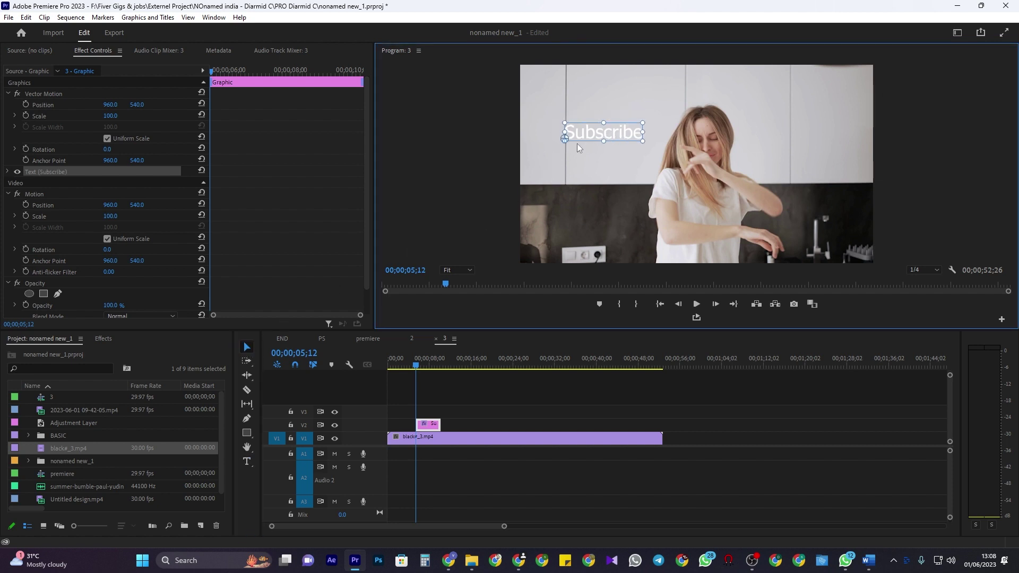
click(54, 103)
click(601, 135)
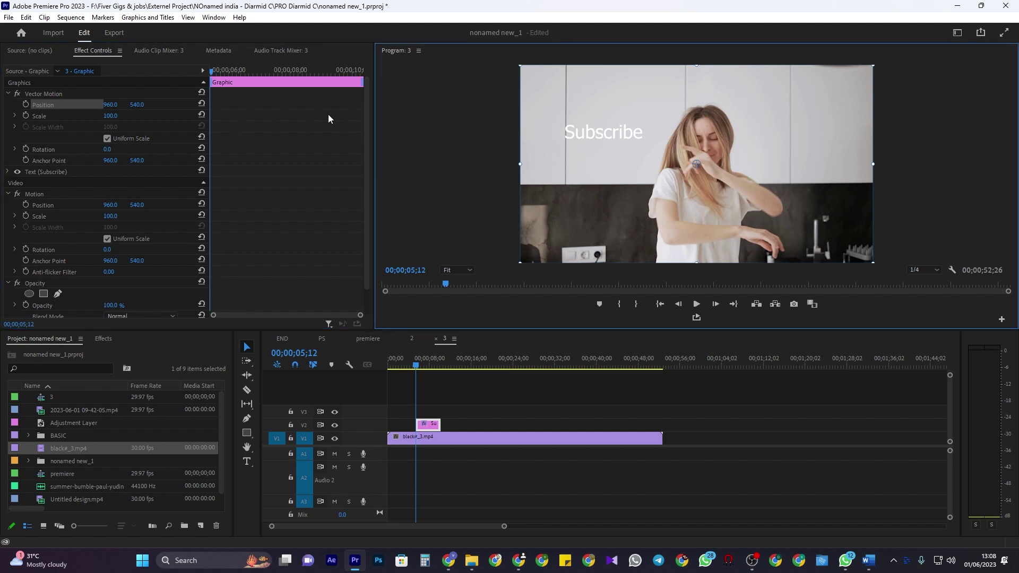
click(142, 106)
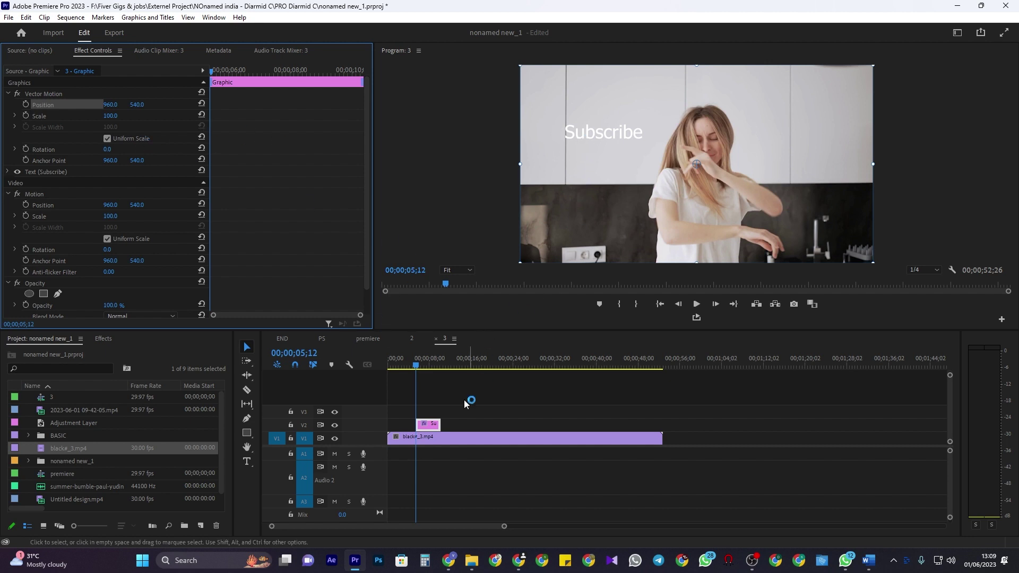
click(591, 138)
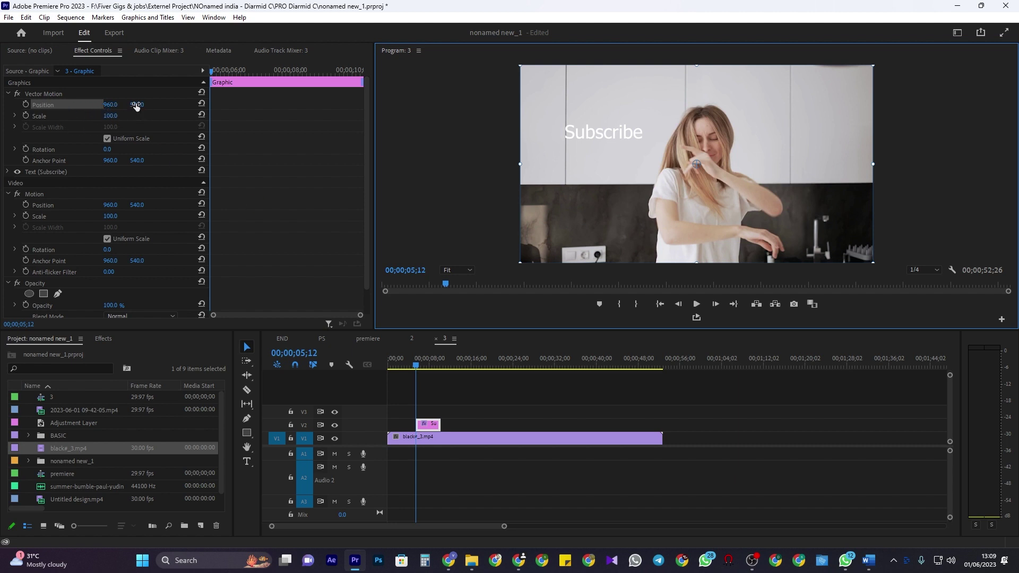
- Keyframe Subscribe's position from X 267 off-frame left to X 917 about a second later
drag(111, 106, 48, 106)
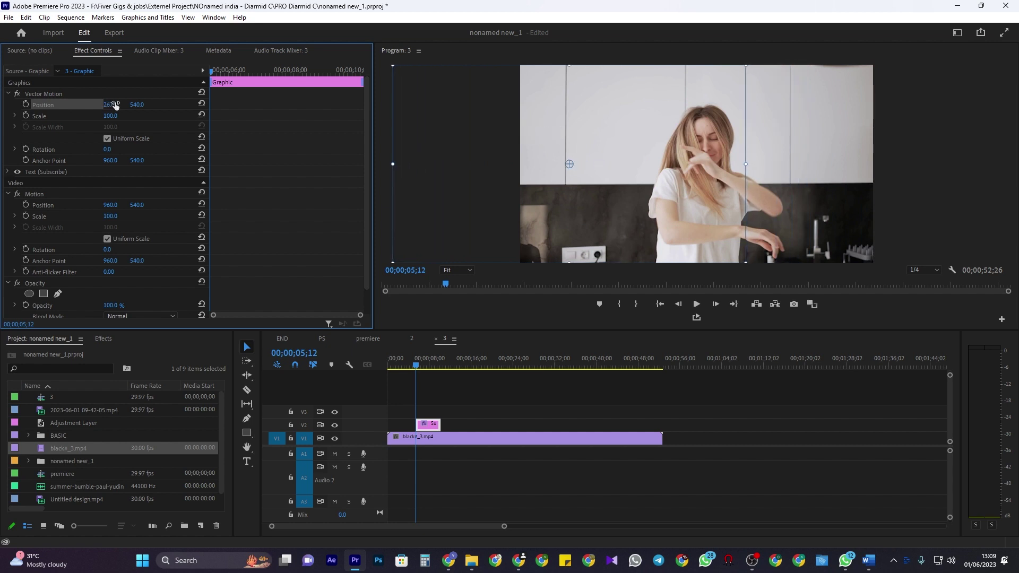
click(25, 107)
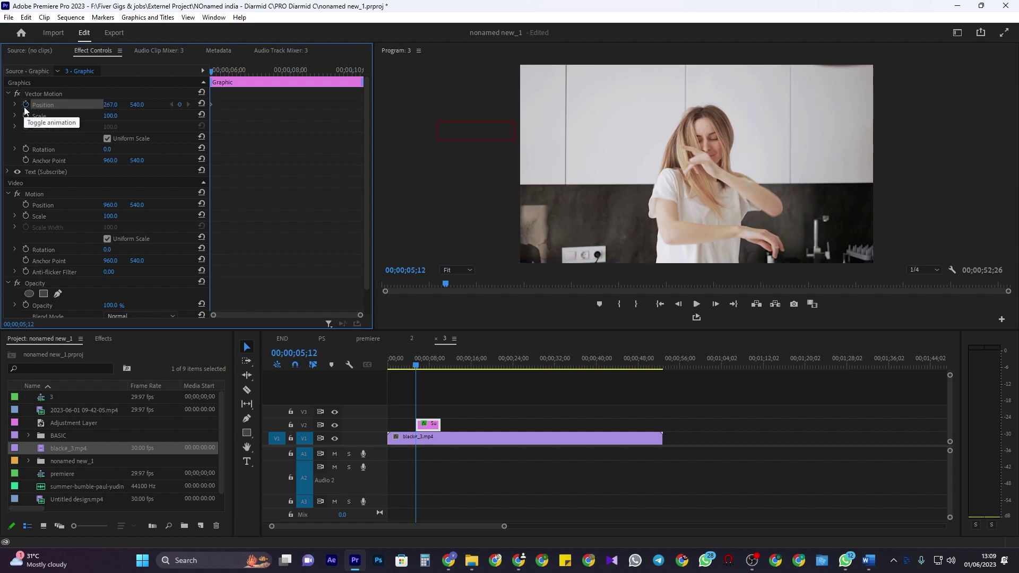
key(space)
key(space)
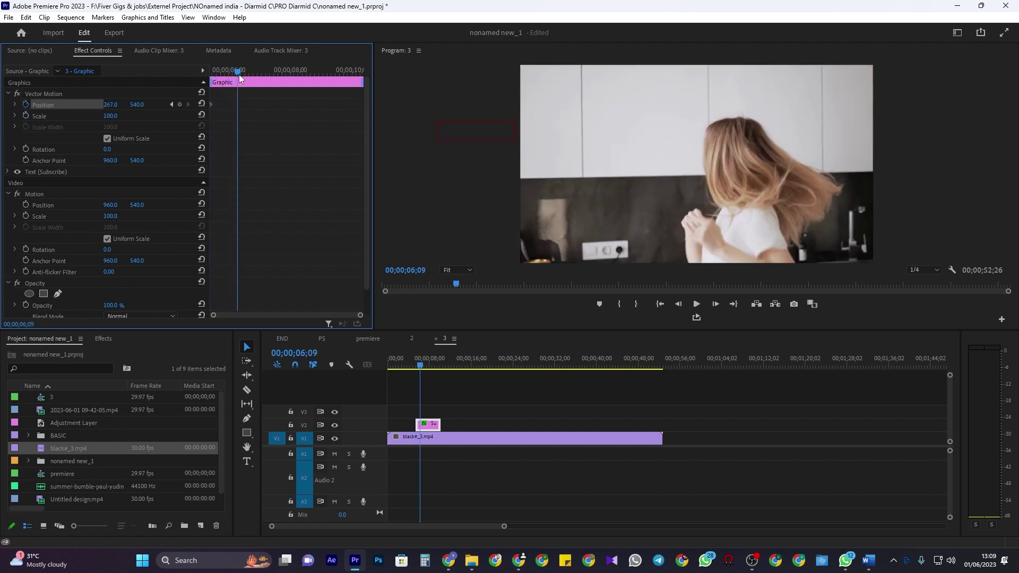
drag(110, 109, 124, 119)
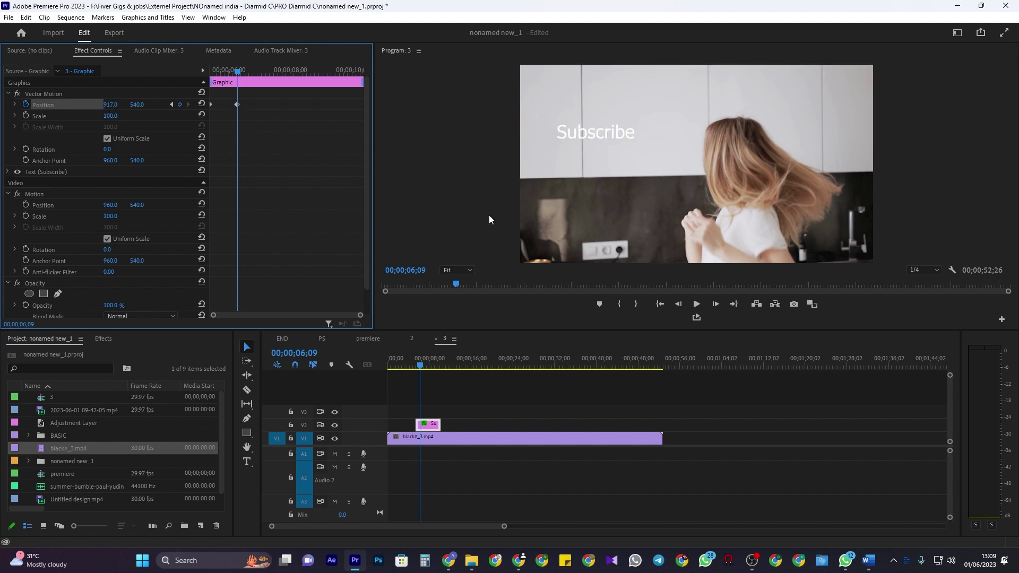
click(597, 131)
click(415, 368)
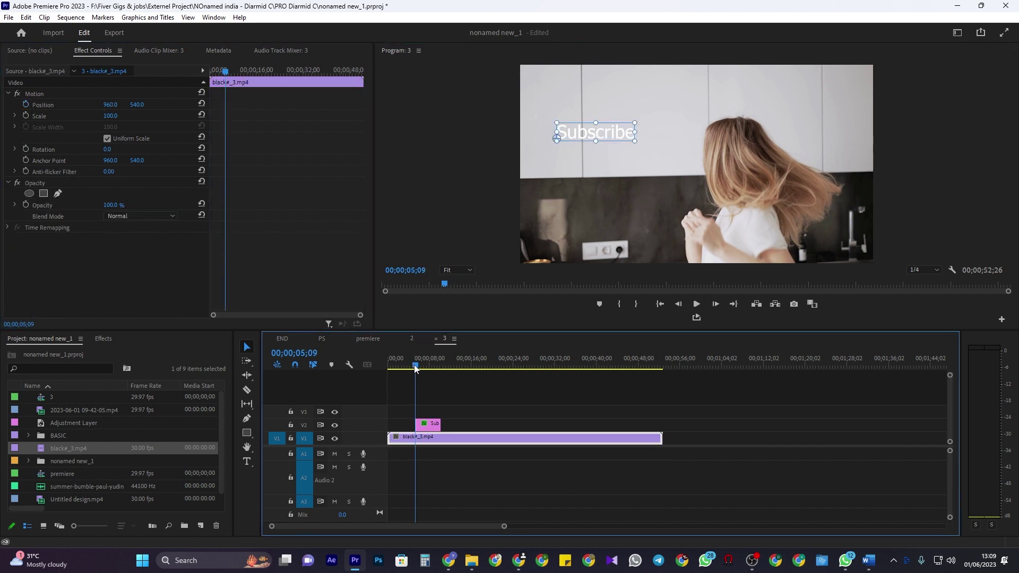
- Preview the Subscribe slide-in animation from just before the title starts
key(space)
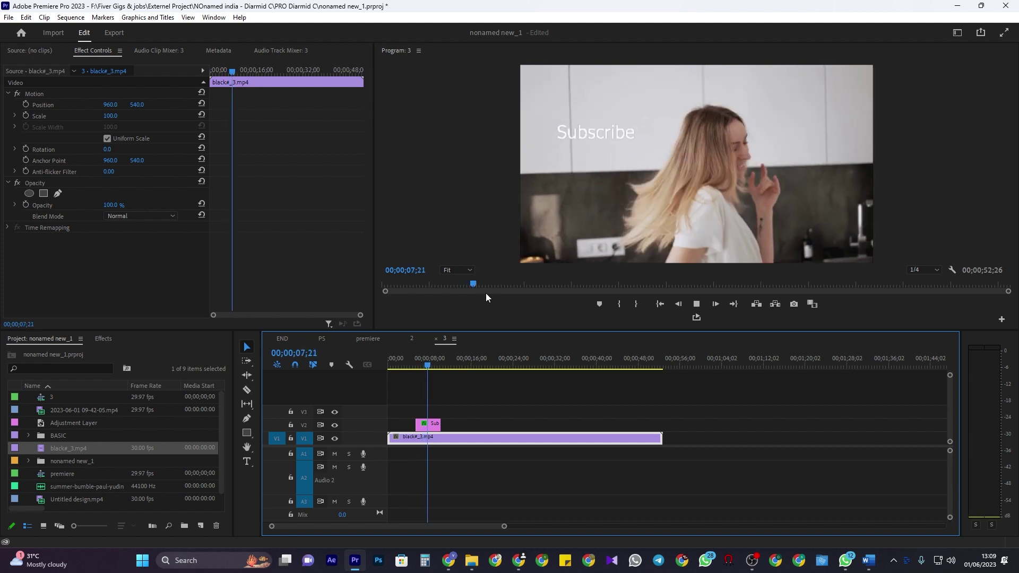
key(space)
click(411, 366)
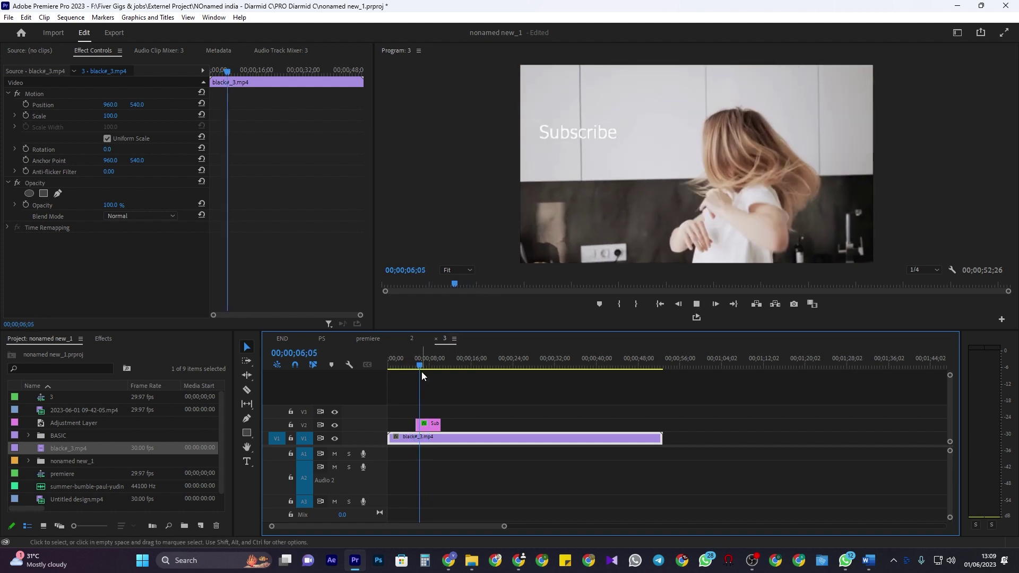
key(space)
- Apply Ease In temporal interpolation to the Subscribe title's Position keyframes
click(436, 428)
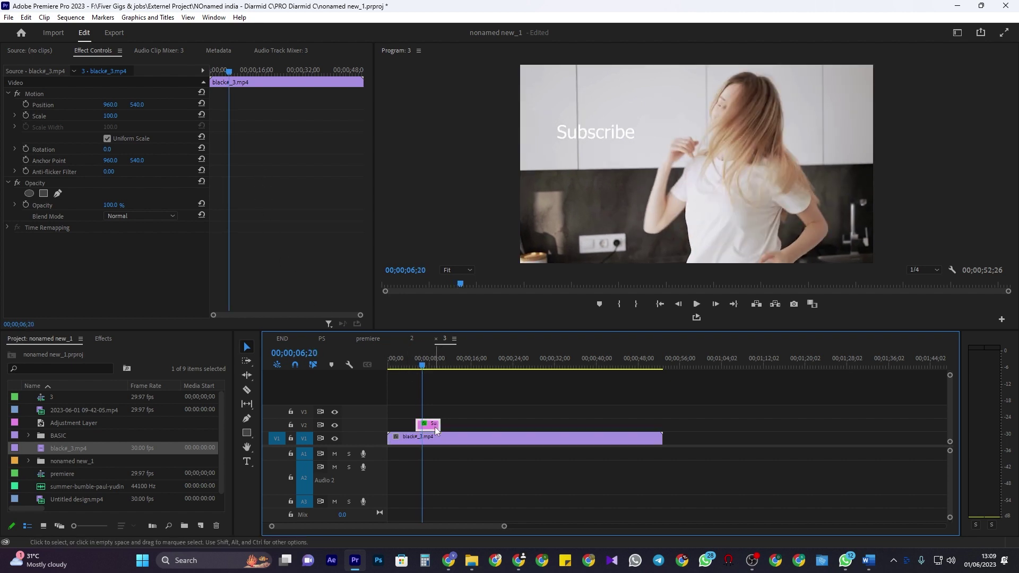
click(257, 122)
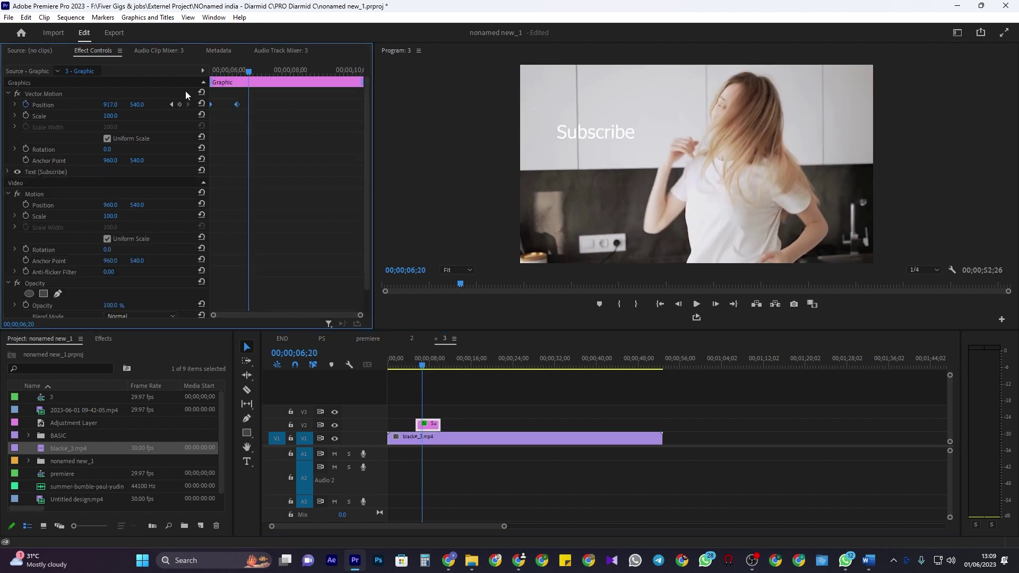
right_click(238, 107)
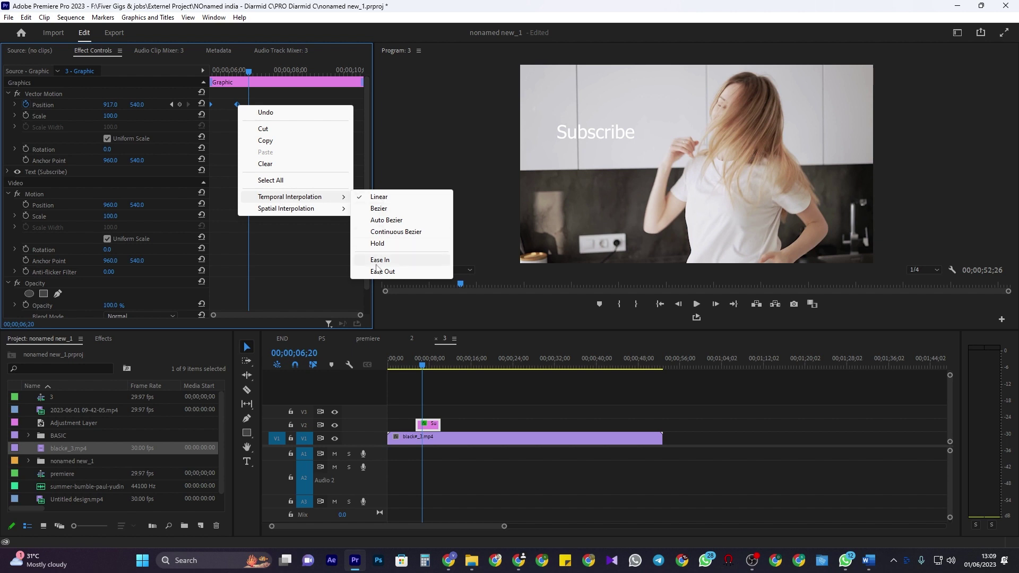
click(378, 261)
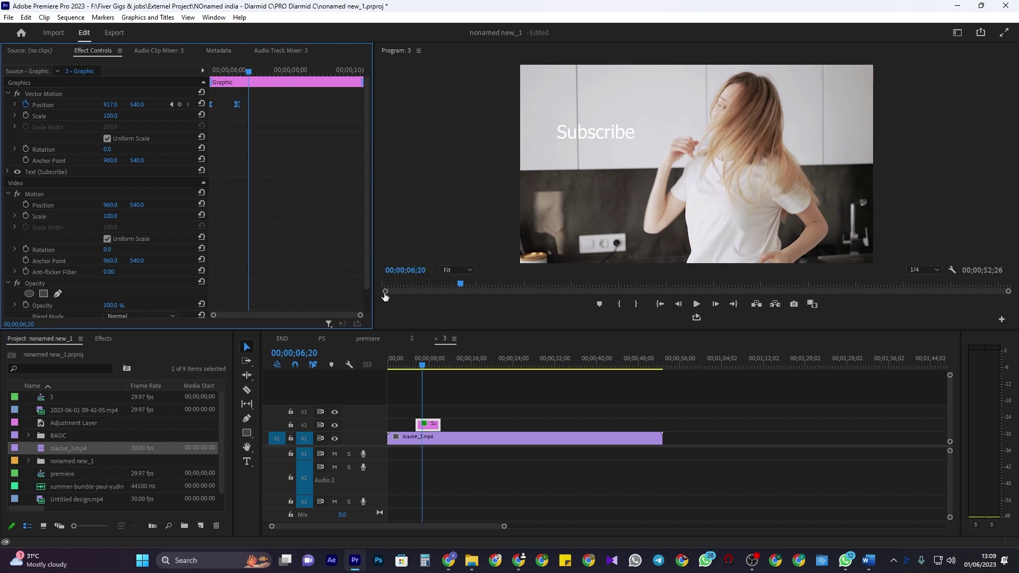
drag(248, 72, 213, 72)
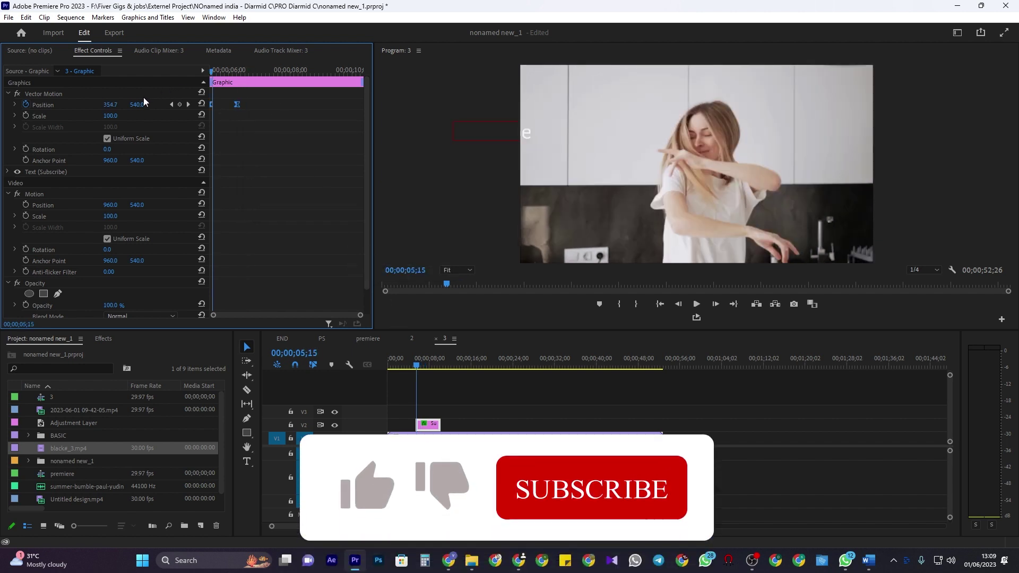
key(space)
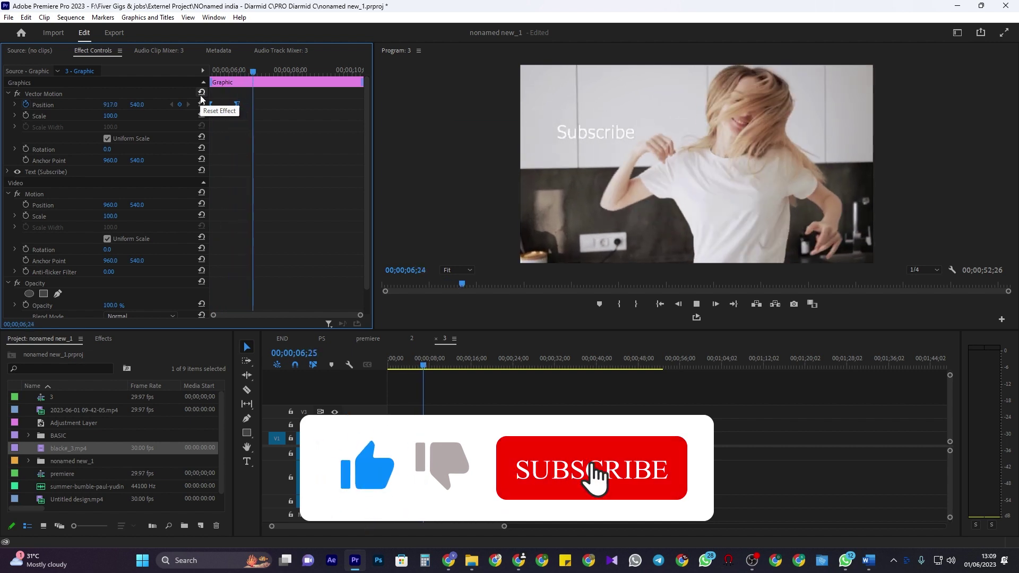